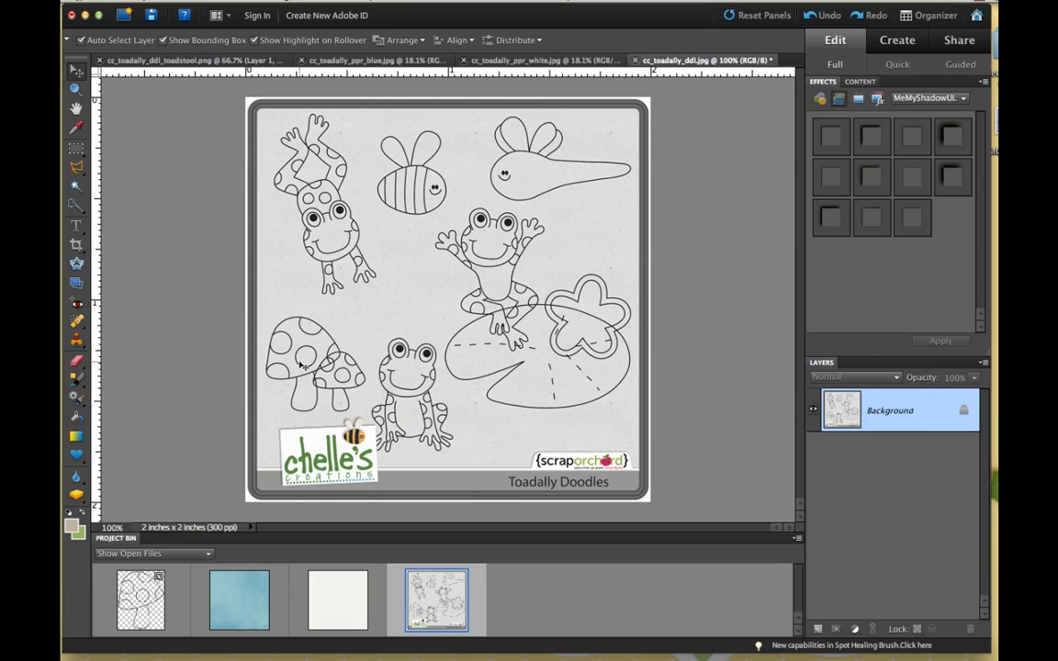
Select the toadstool cap's area around the spots with the Magic Wand in cc_toadally_ddl_toadstool.png
double_click(120, 584)
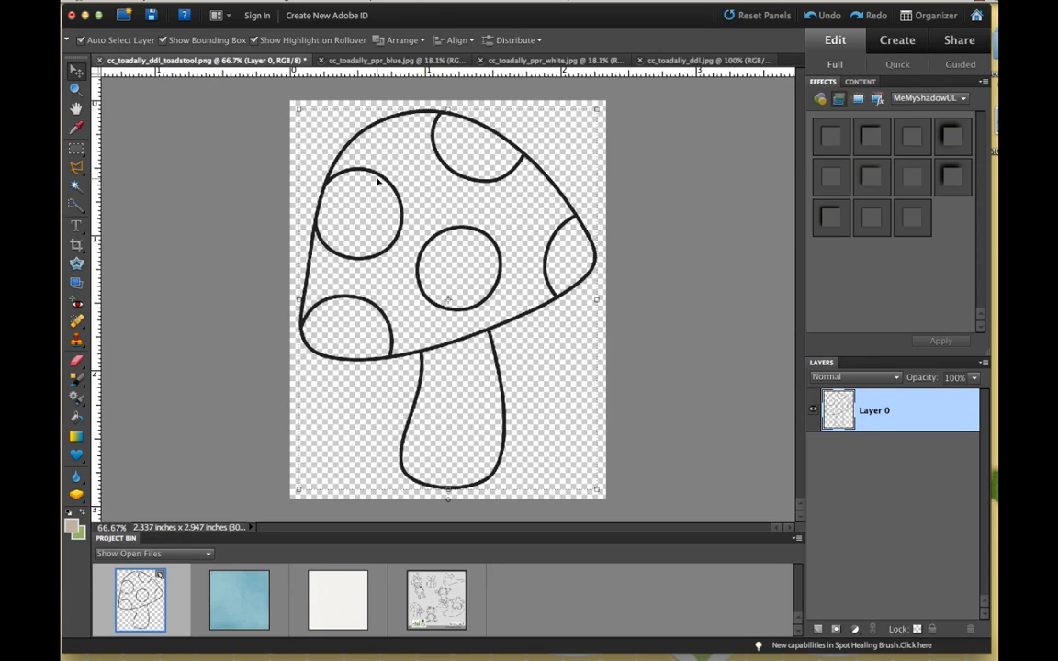
click(78, 188)
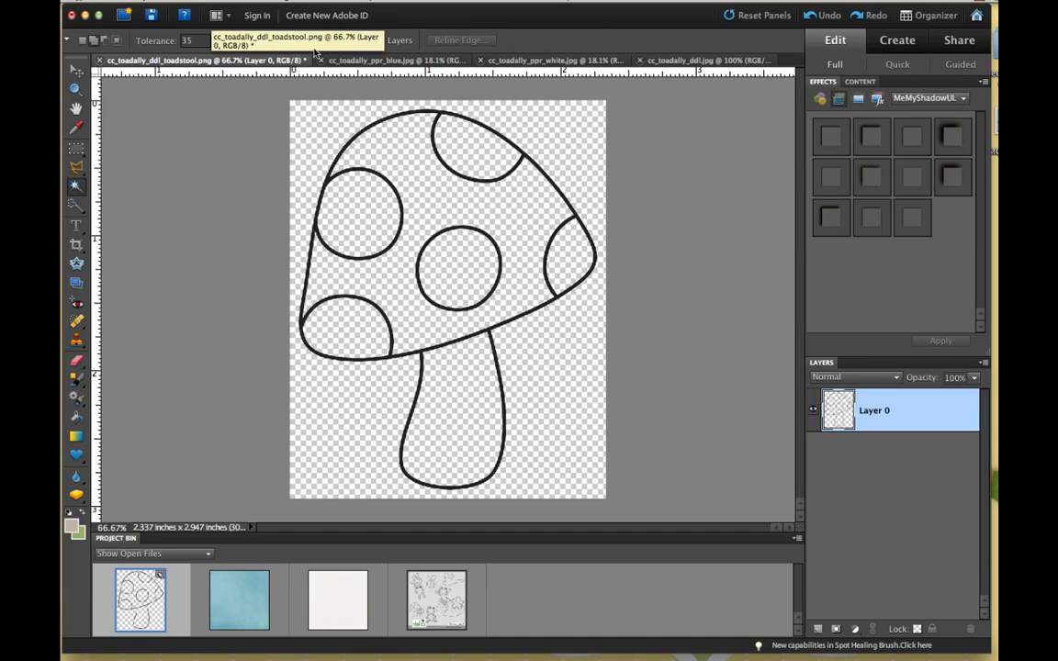
click(434, 200)
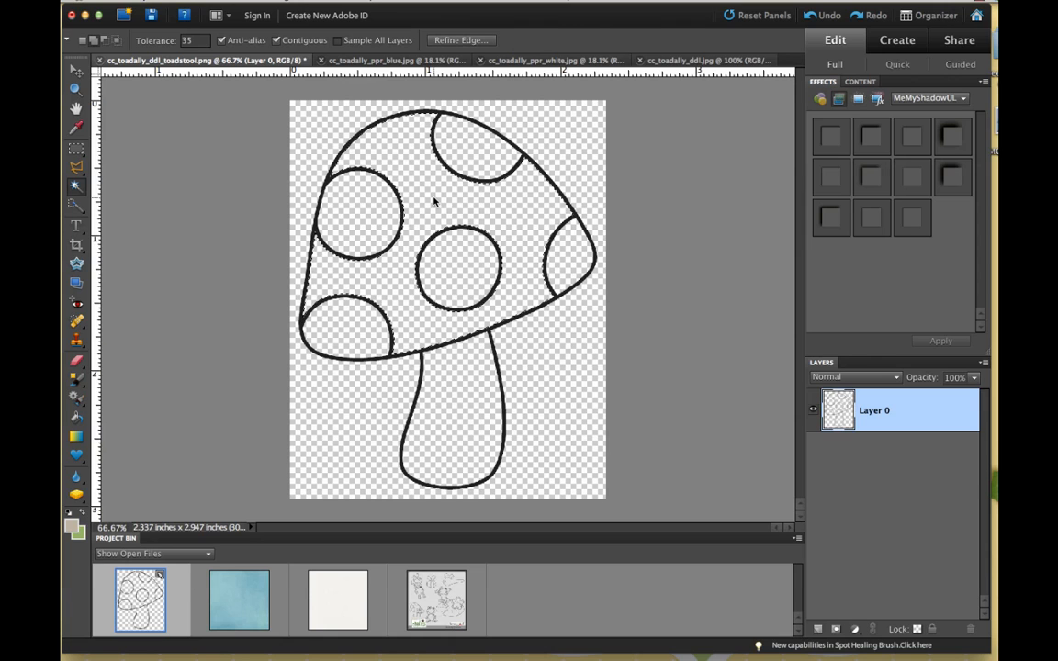
Examine up close how the cap selection meets the black outline of the centre spot
key(super+=)
key(super+=)
key(super+=)
key(super+=)
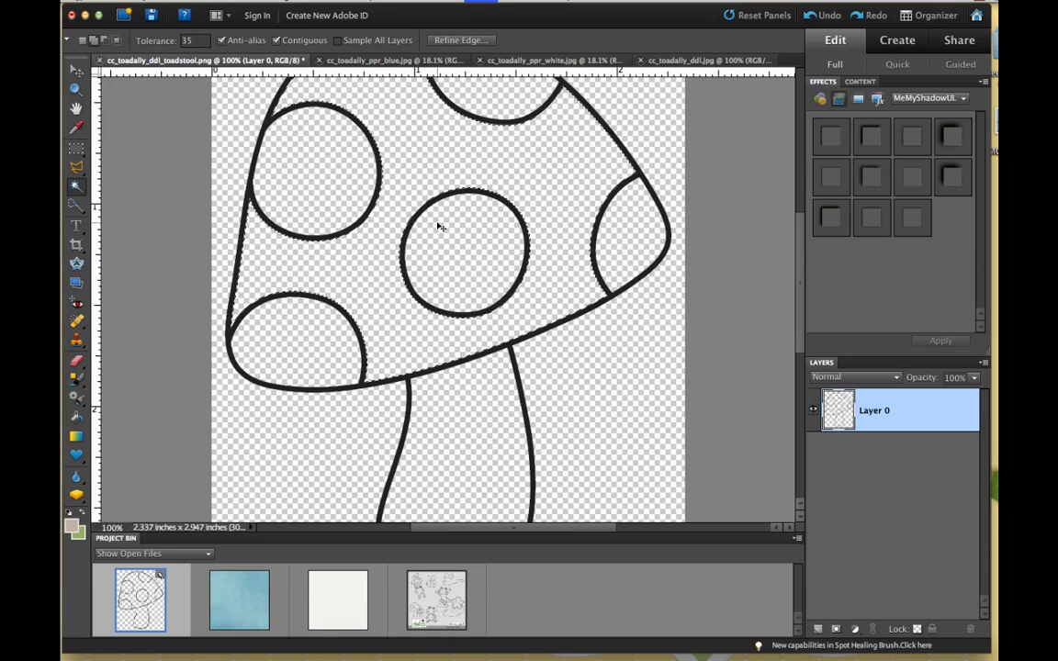
key(super+=)
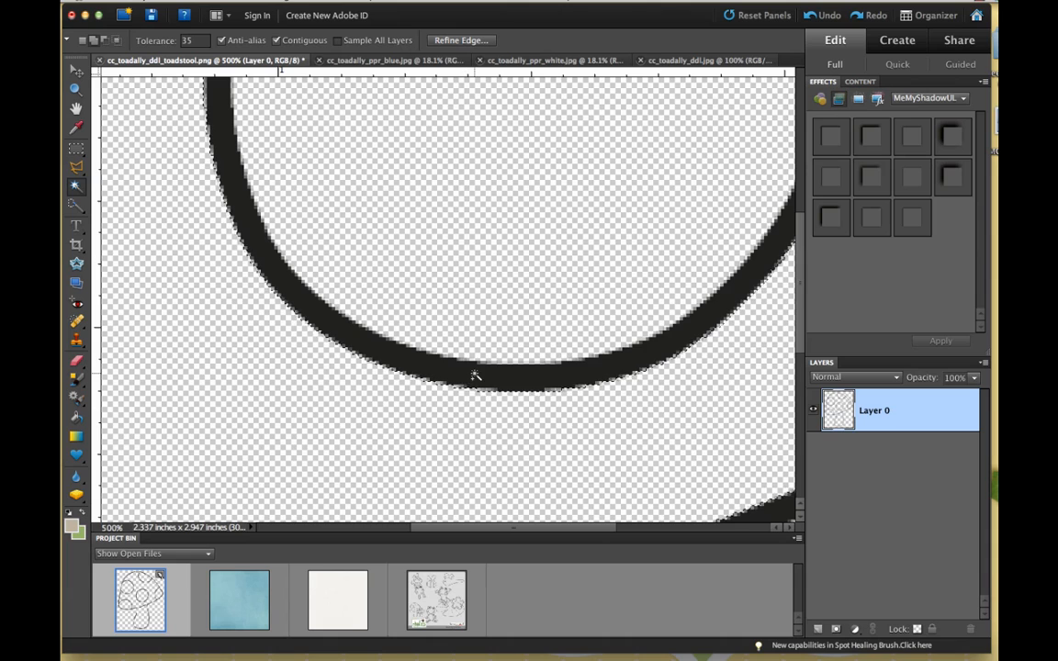
key(super+=)
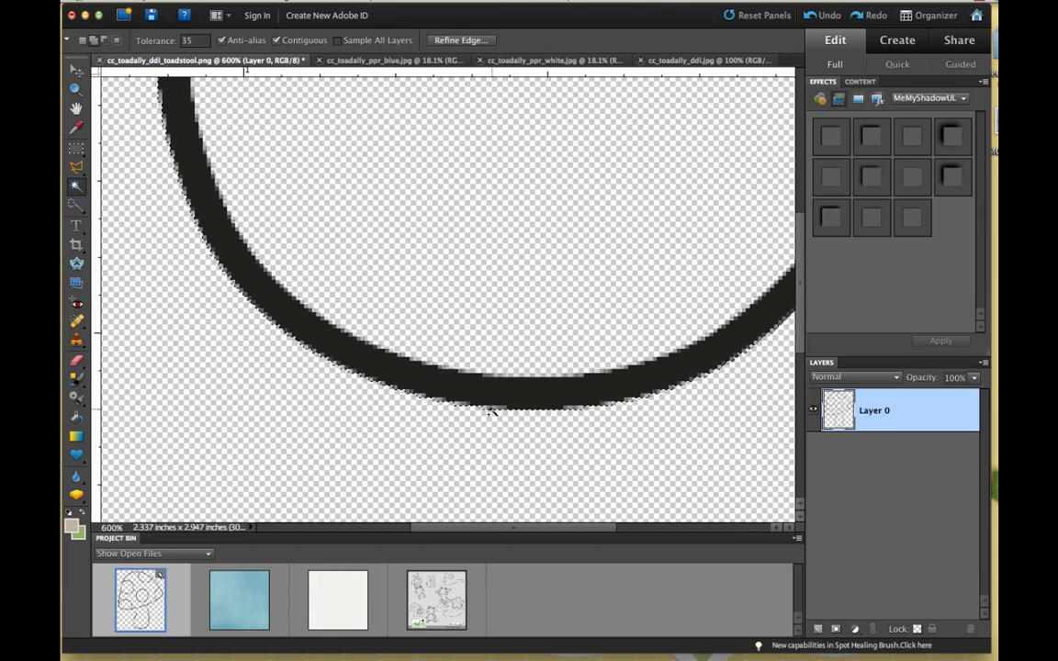
key(super+-)
key(super+-)
key(super+-)
key(super+-)
key(super+-)
key(super+-)
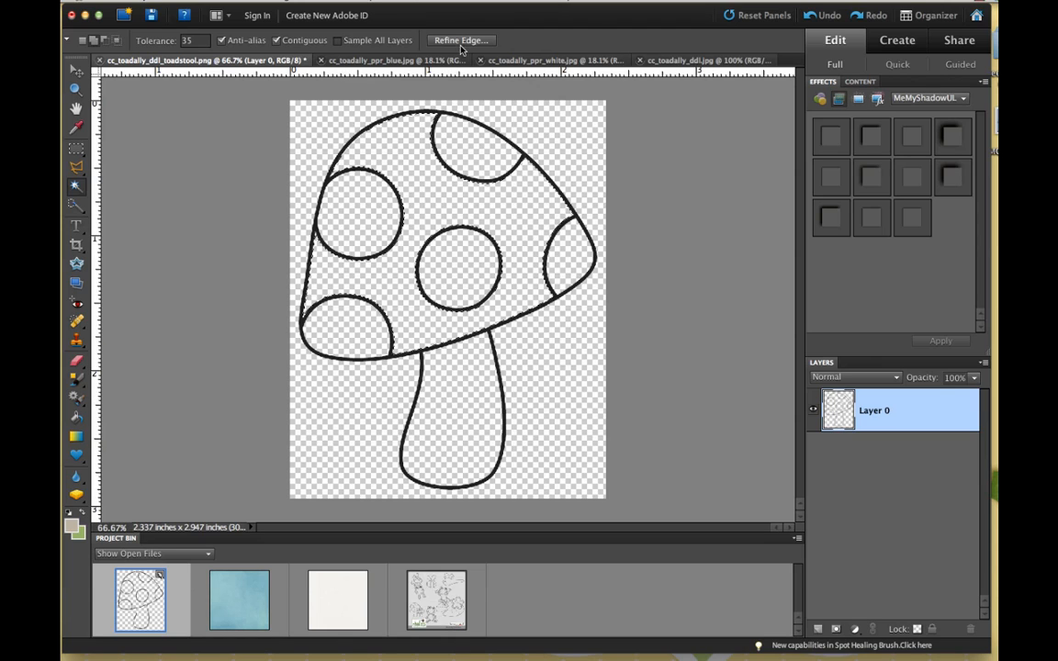
Expand the cap selection by 2 pixels
click(410, 3)
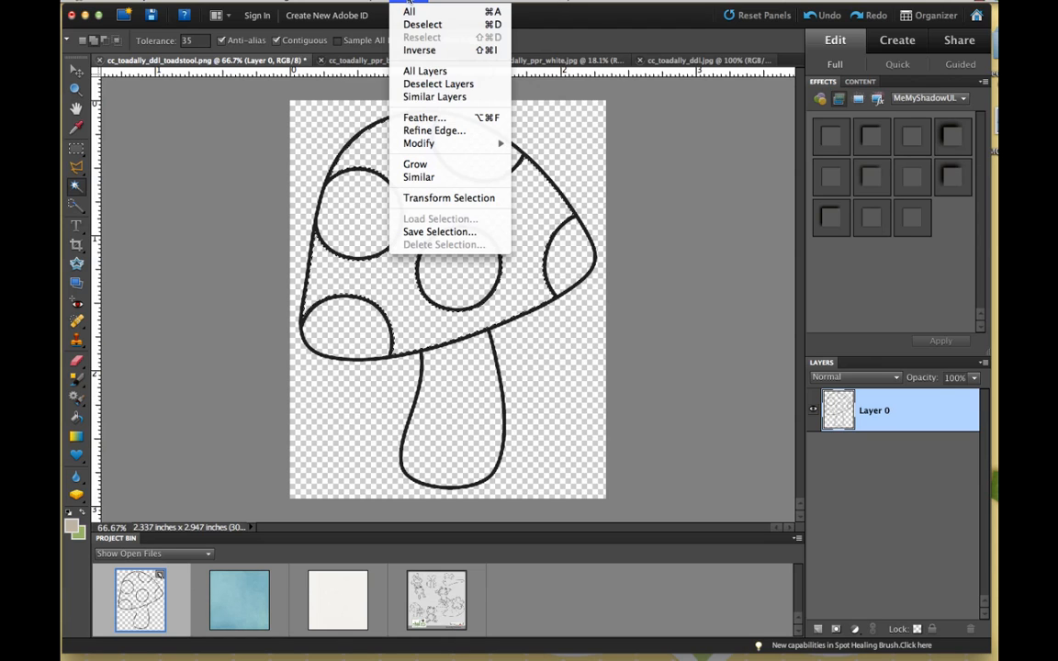
mouse_move(449, 147)
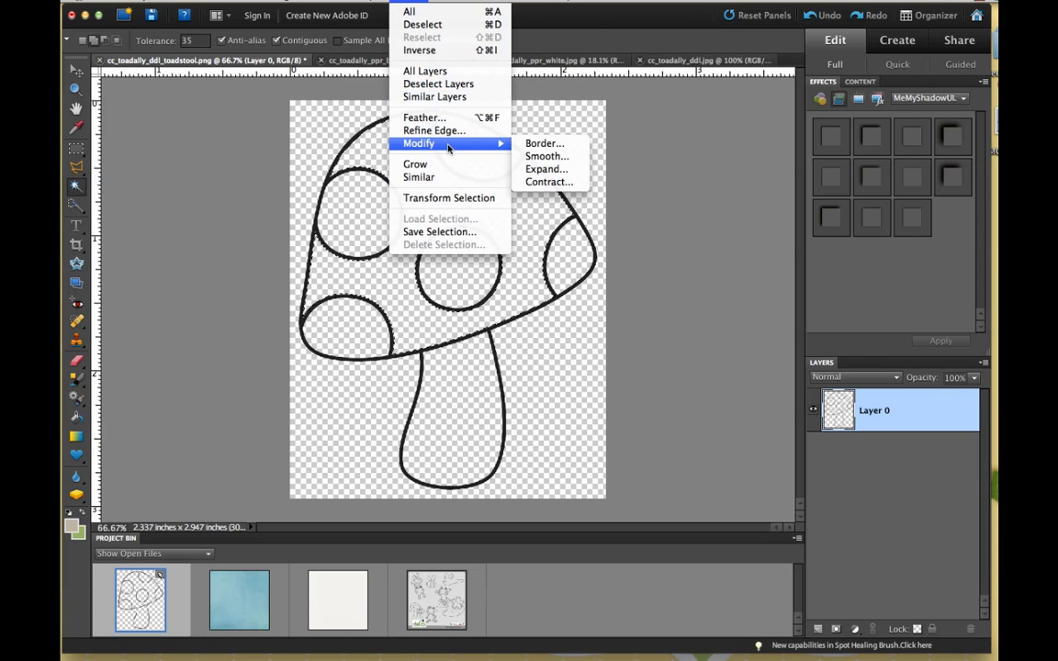
click(545, 169)
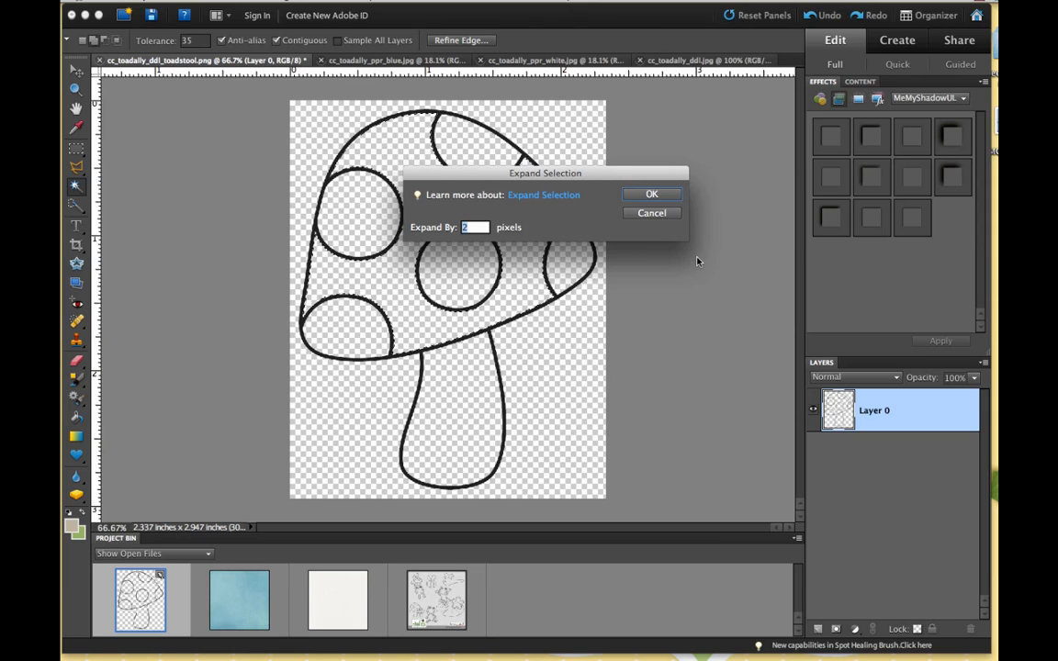
click(665, 194)
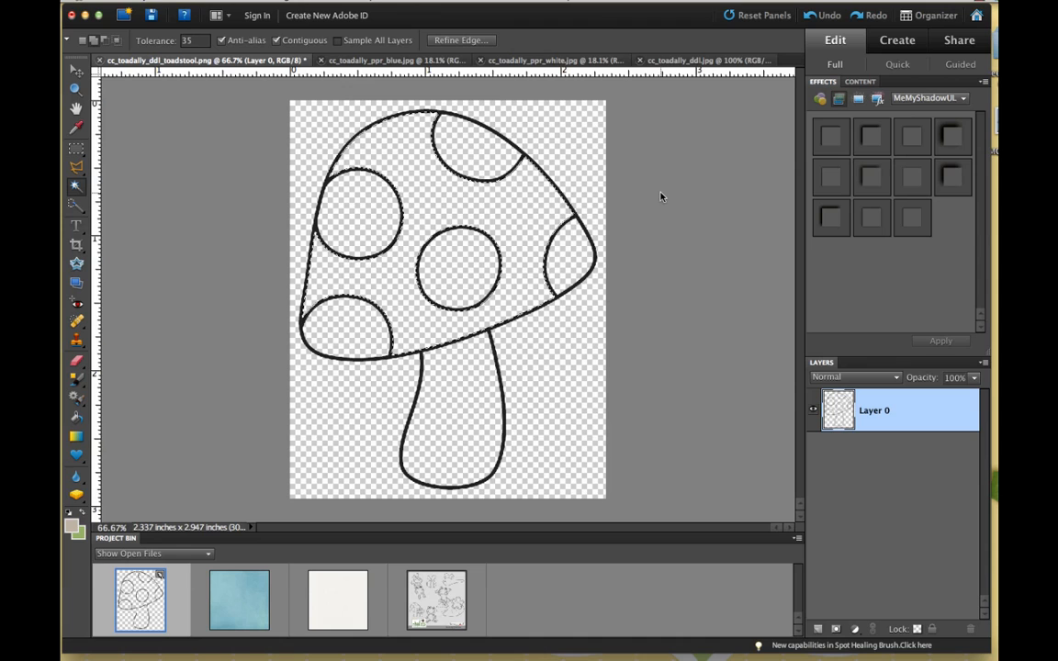
Check up close how far the expanded selection reaches into the black outline around the centre spot
key(super+=)
key(super+=)
key(super+=)
key(super+=)
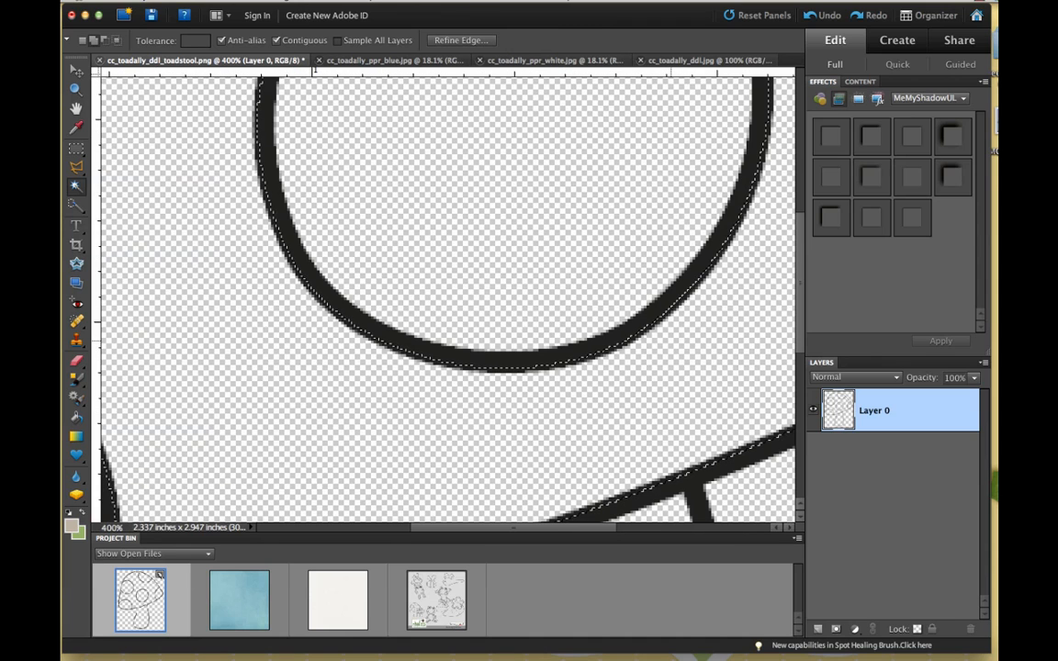
key(super+minus)
key(super+minus)
key(super+minus)
key(super+minus)
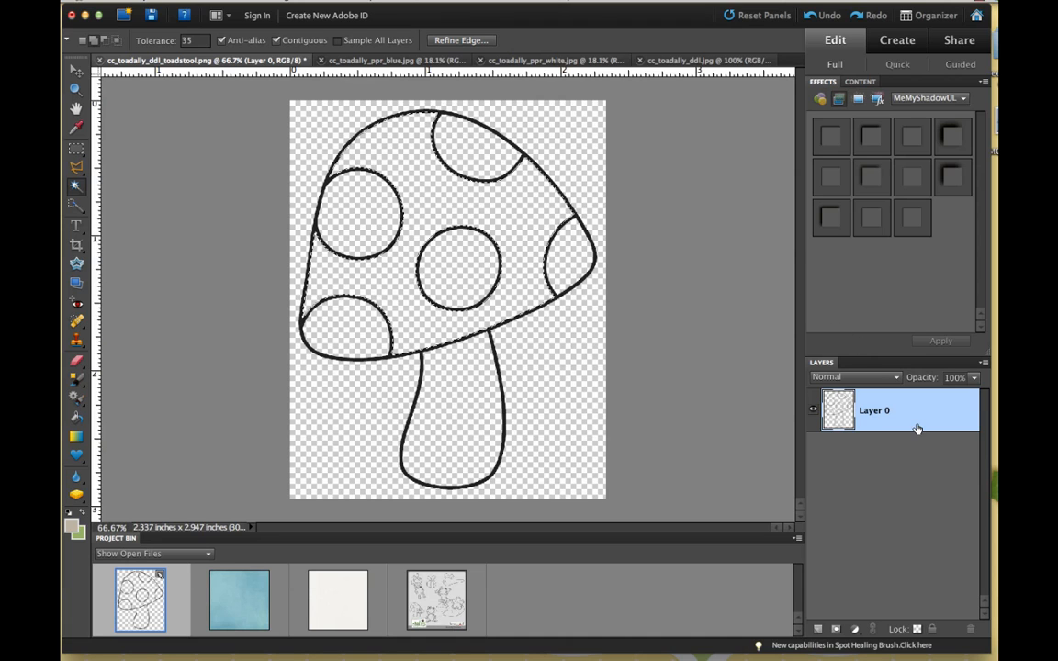
Fill the cap selection with beige on a new layer beneath the outline, deselect it, and swap the foreground colour to green
click(819, 630)
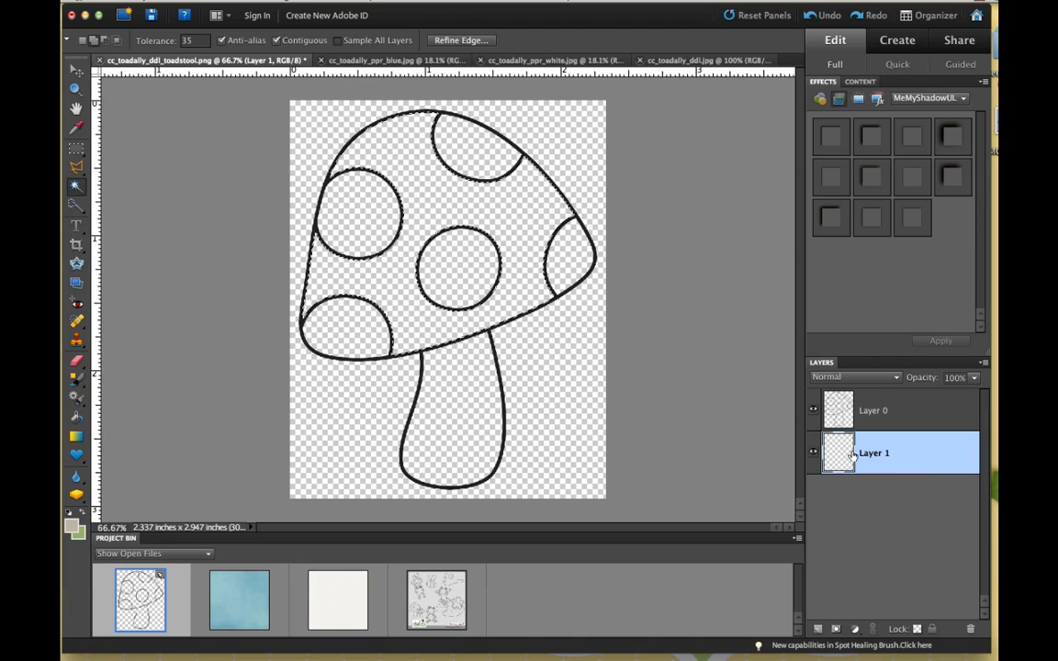
key(alt+BackSpace)
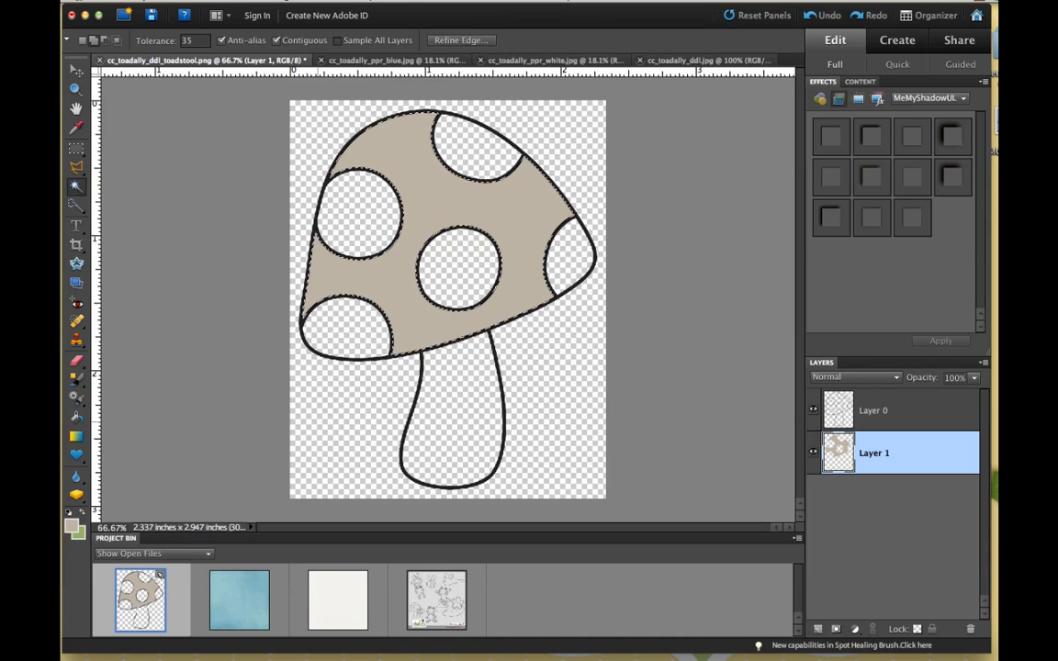
key(x)
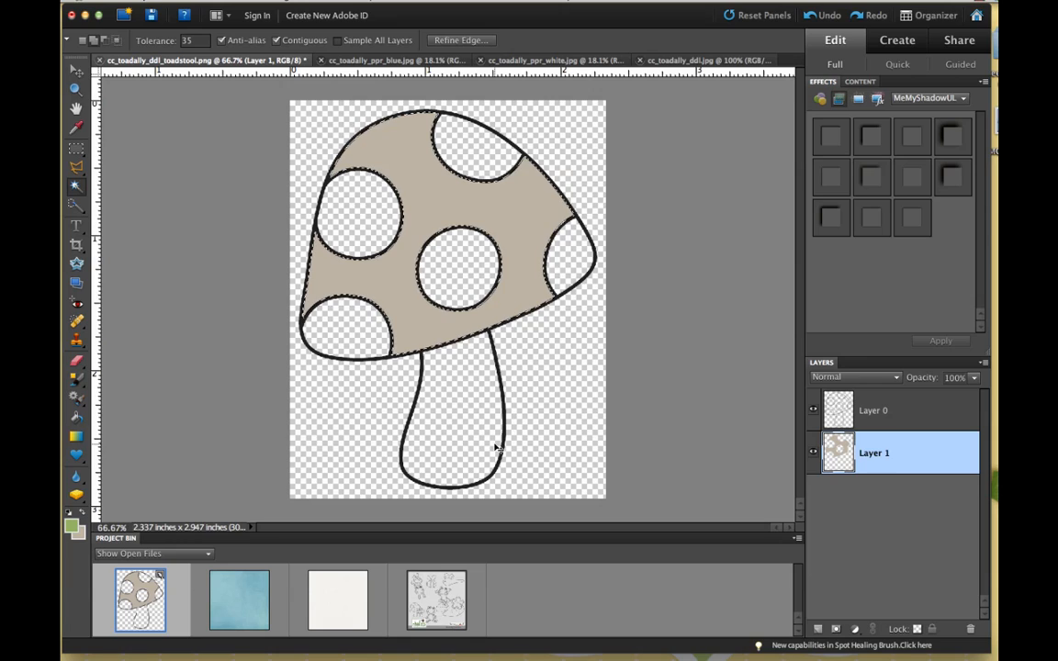
key(super+d)
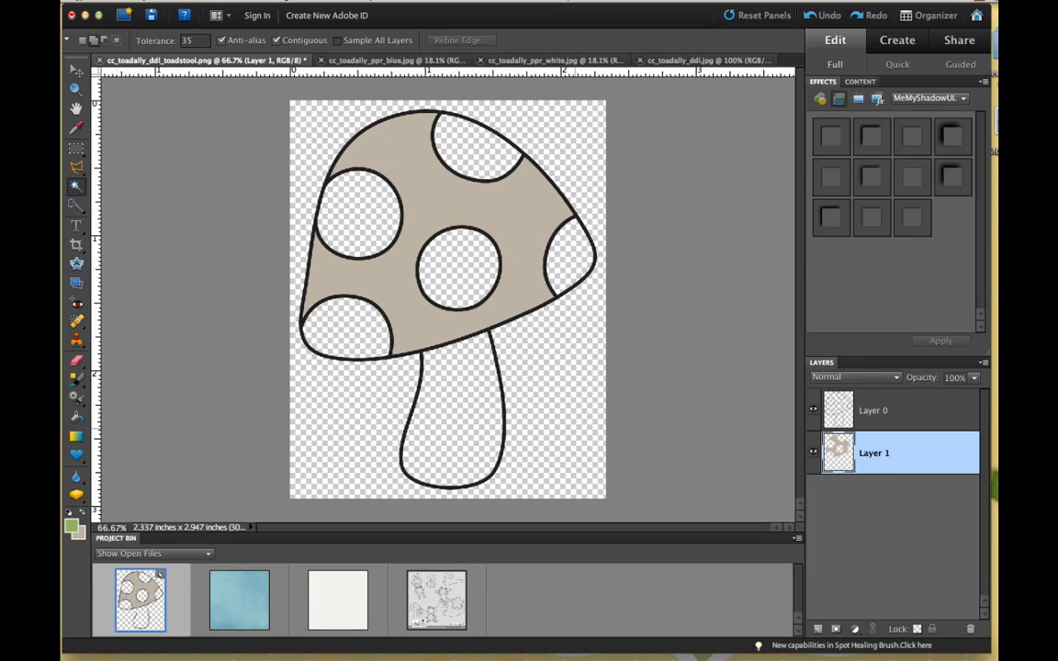
Select the insides of all five cap spots and the stem together on the outline layer, Layer 0
click(916, 413)
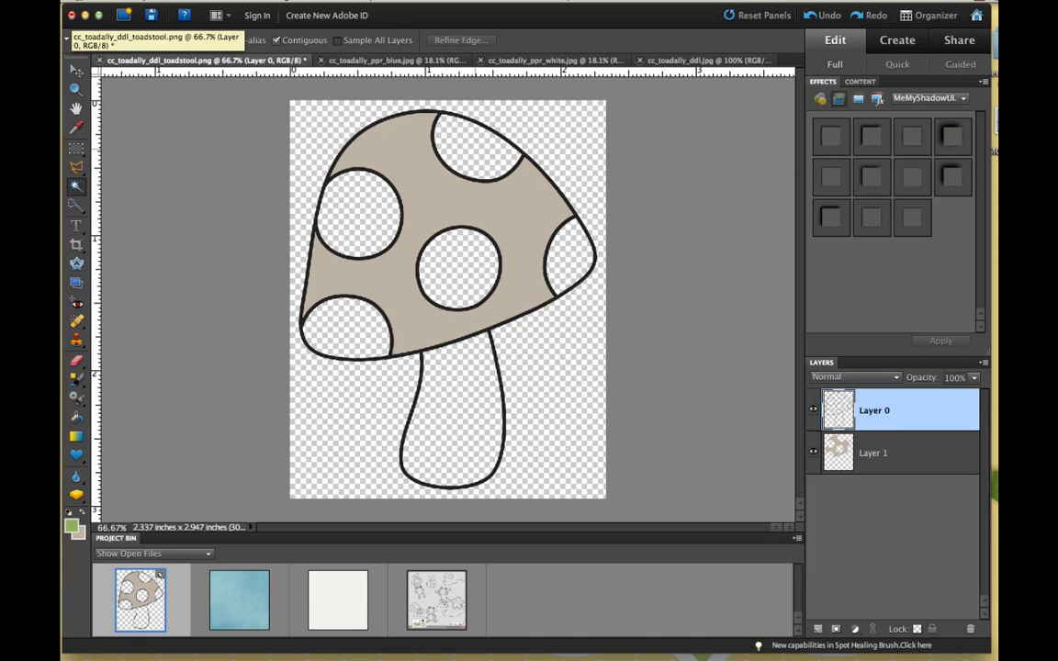
click(476, 147)
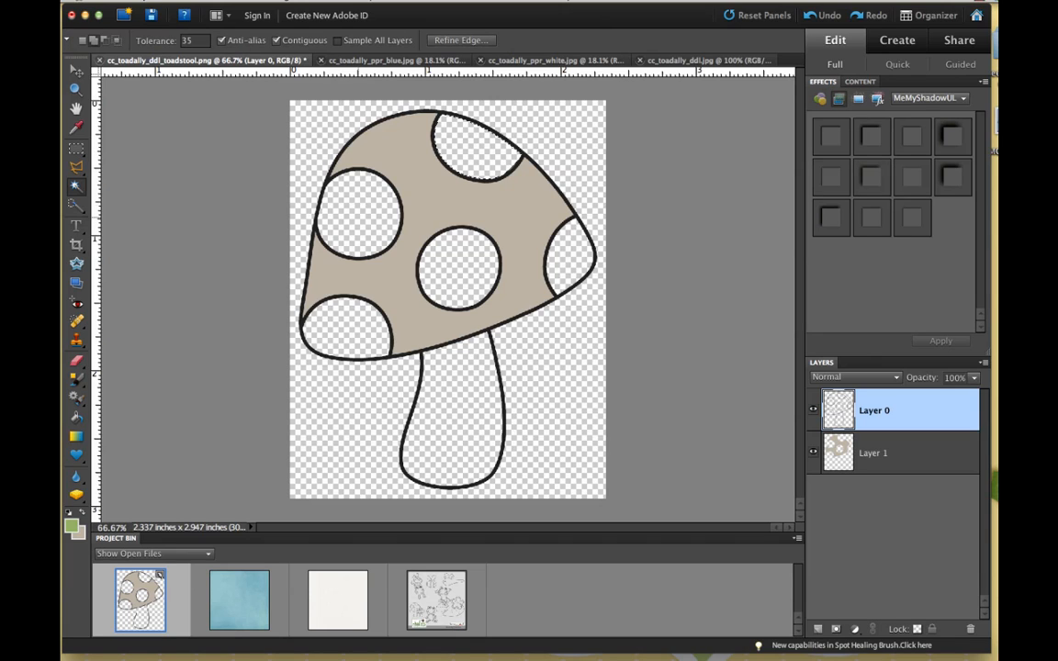
click(370, 226)
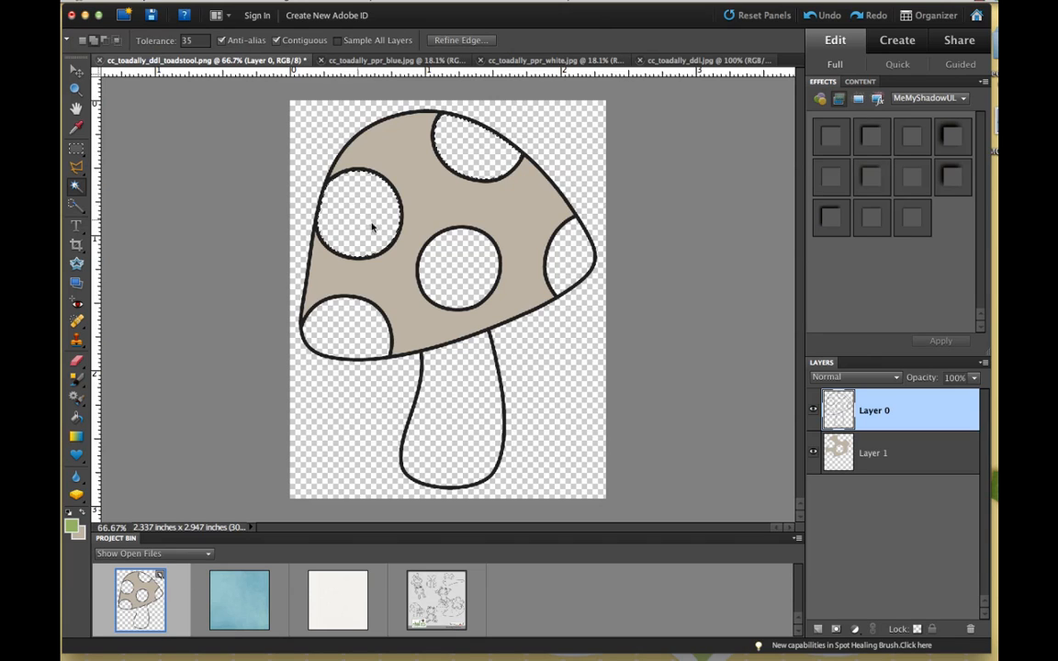
click(344, 328)
click(567, 257)
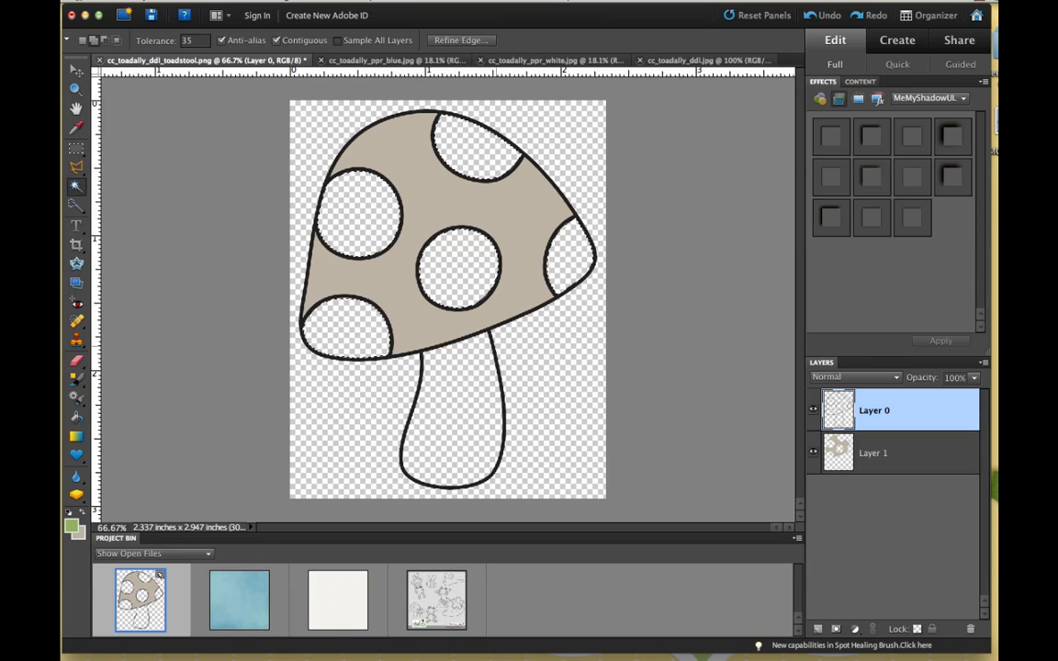
click(476, 386)
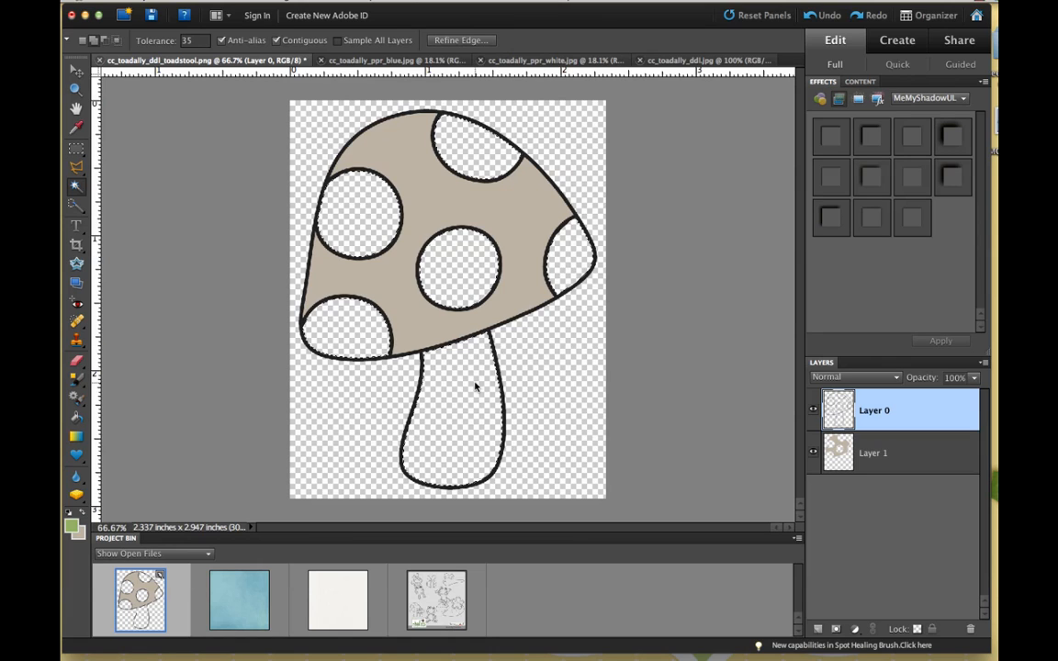
Expand the spots and stem selection by 2 pixels
click(371, 2)
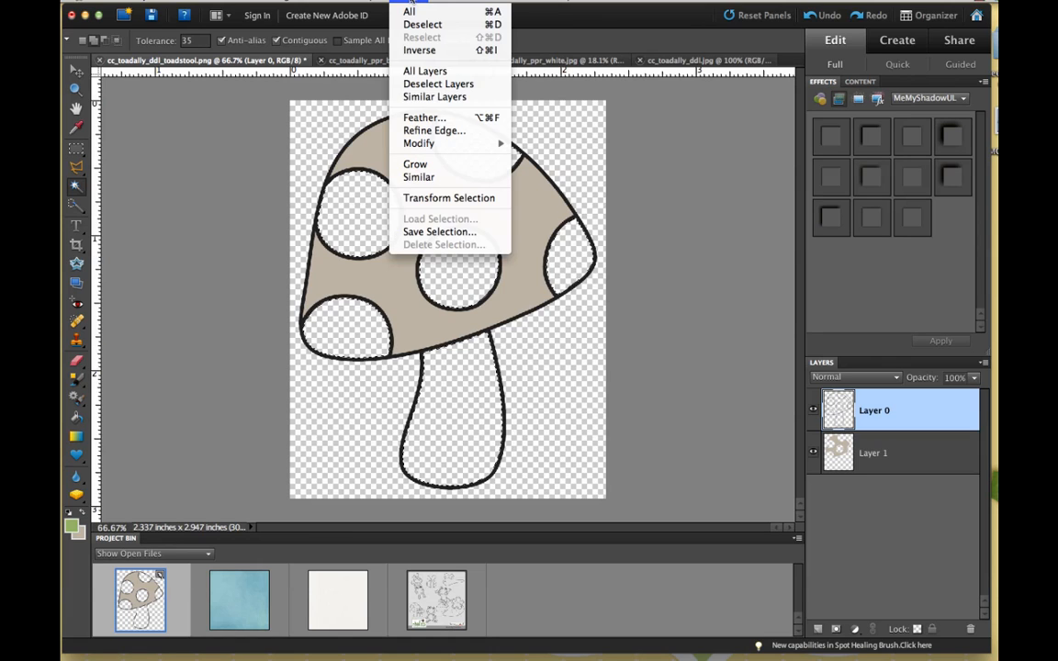
mouse_move(442, 147)
click(546, 168)
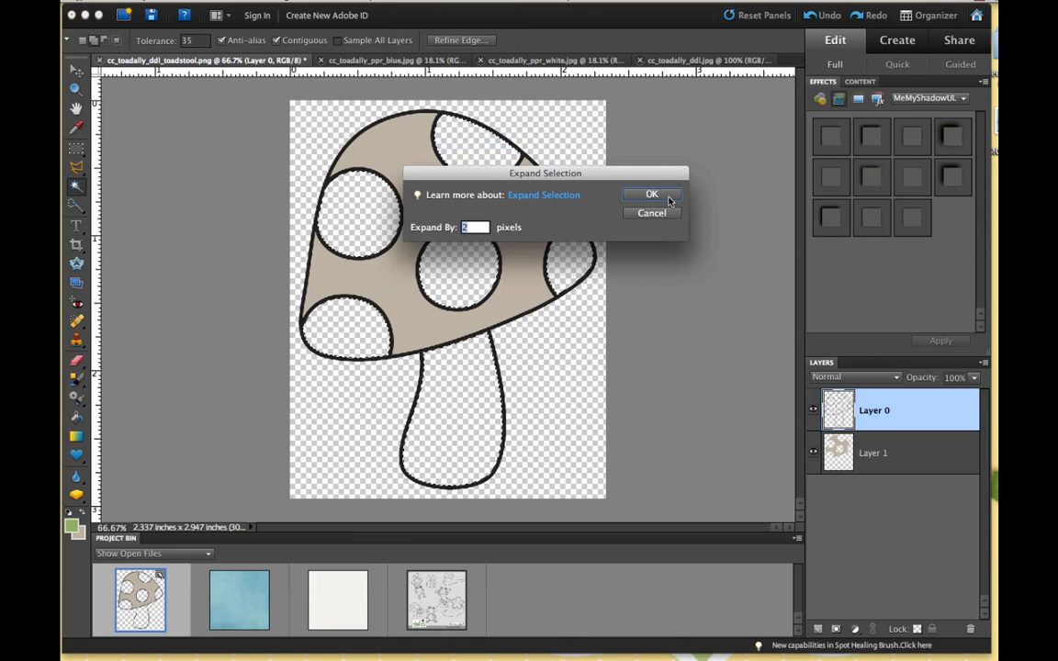
click(661, 193)
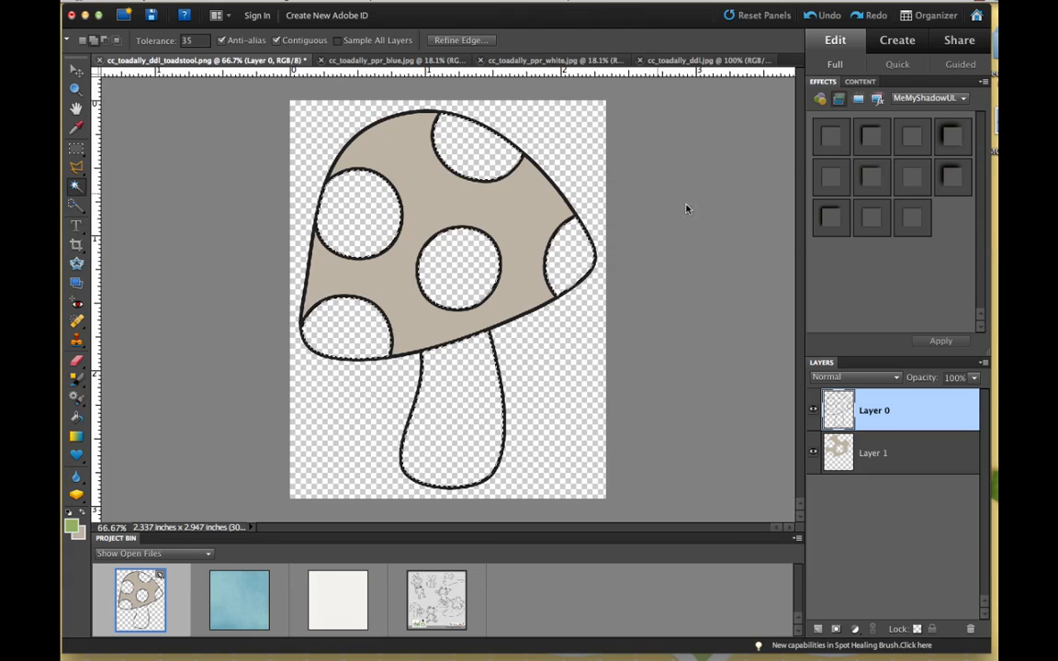
Fill the spots and stem with green on a new layer beneath the outline and clear the selection
click(817, 630)
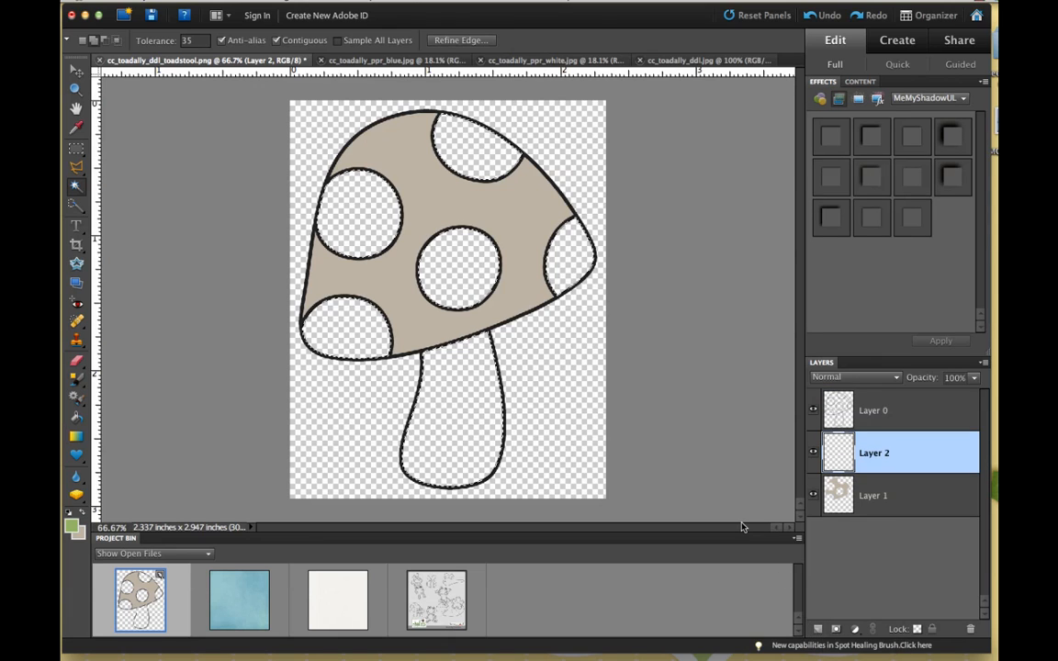
key(alt+BackSpace)
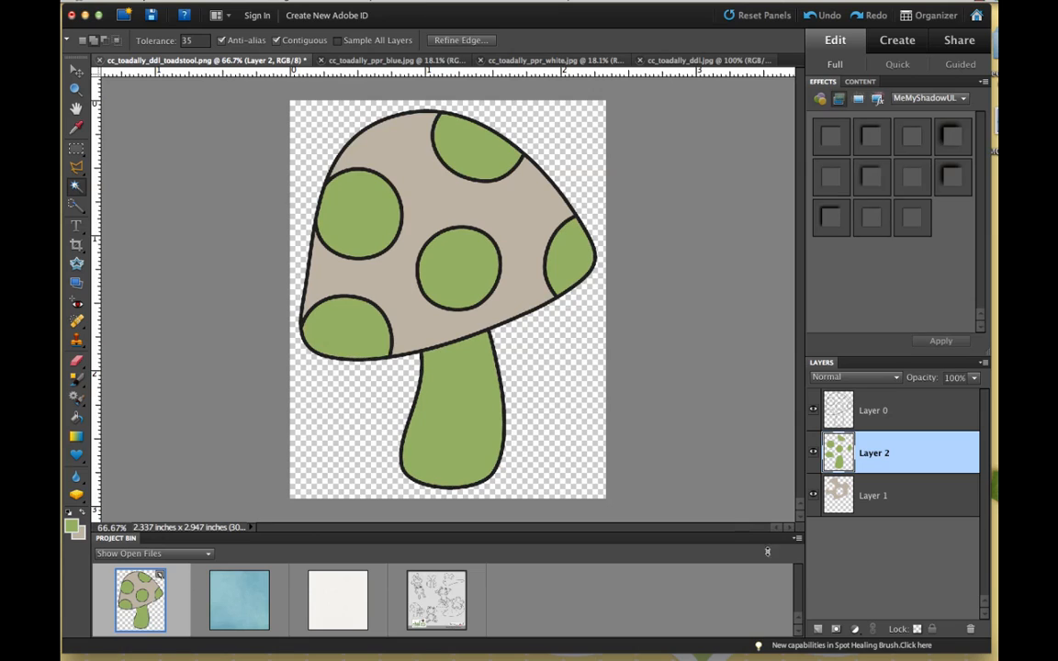
key(super+d)
Copy the cc_toadally_ppr_blue.jpg paper into the toadstool document and clip it to the beige cap layer, Layer 1
click(355, 59)
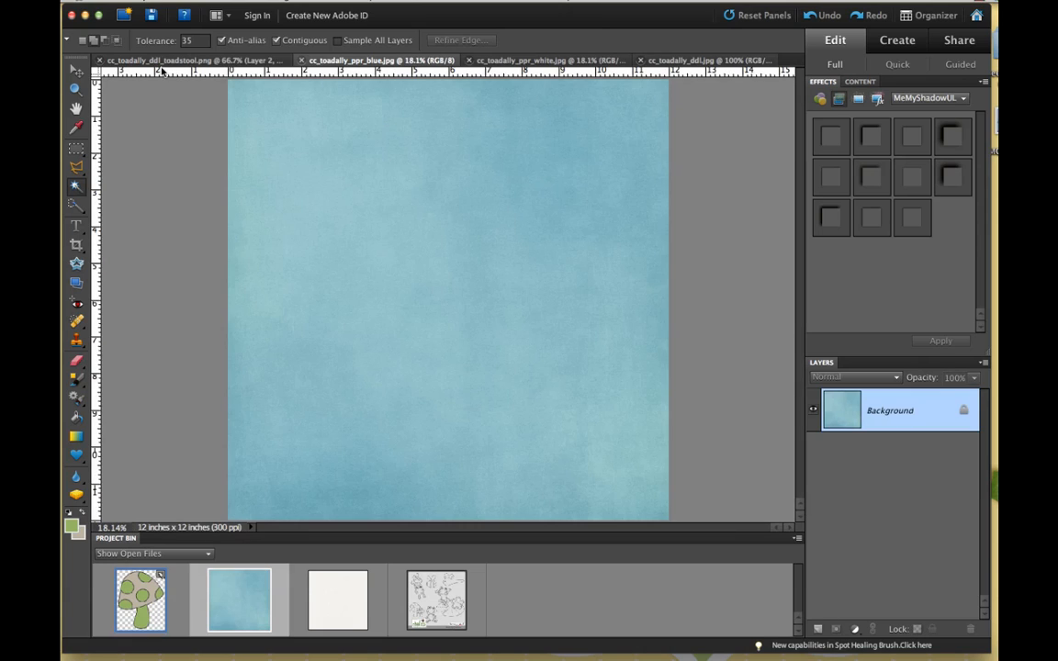
click(75, 71)
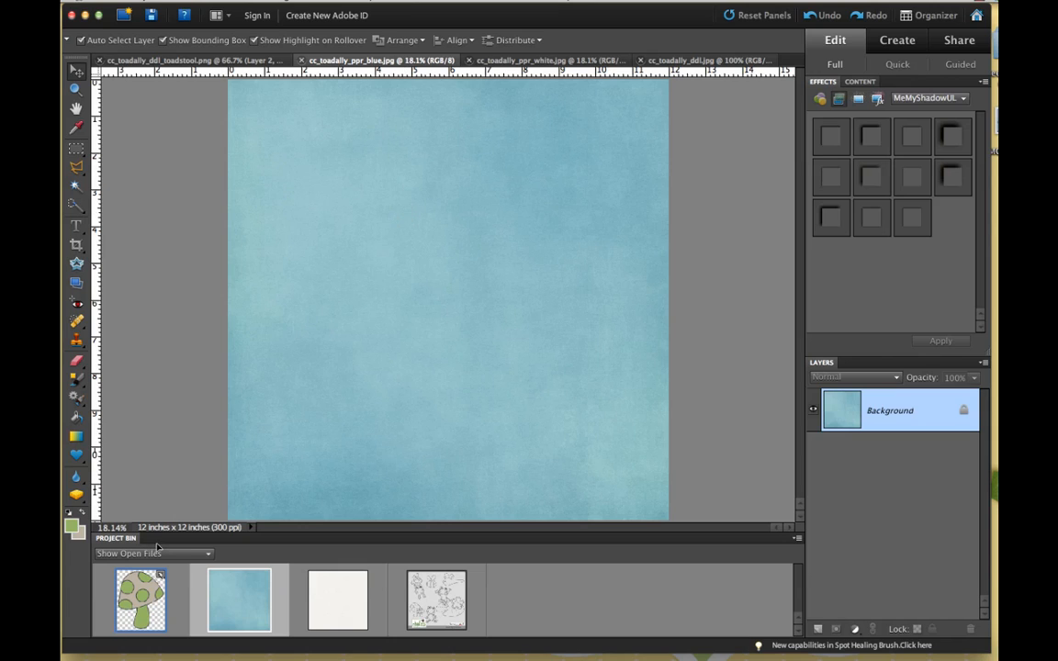
drag(157, 547, 142, 592)
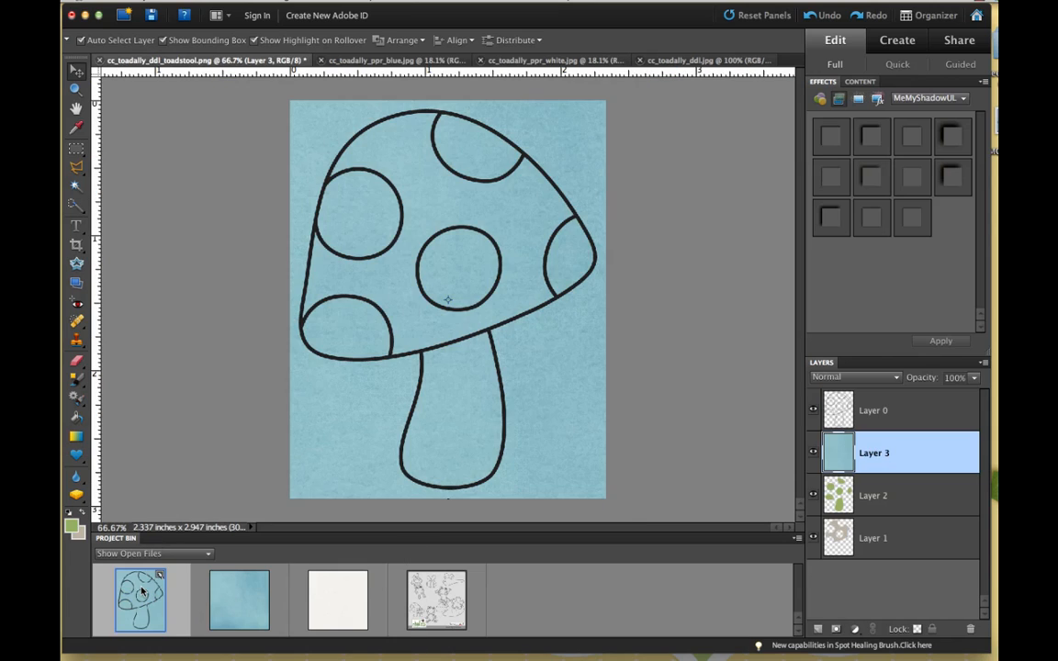
drag(890, 460, 910, 515)
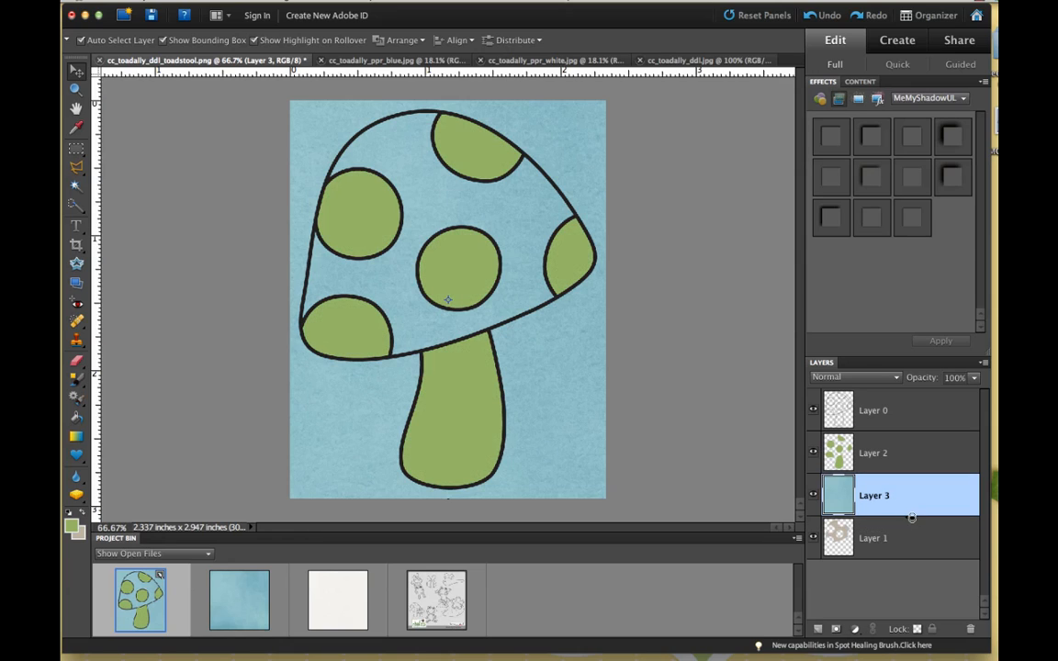
alt+click(911, 517)
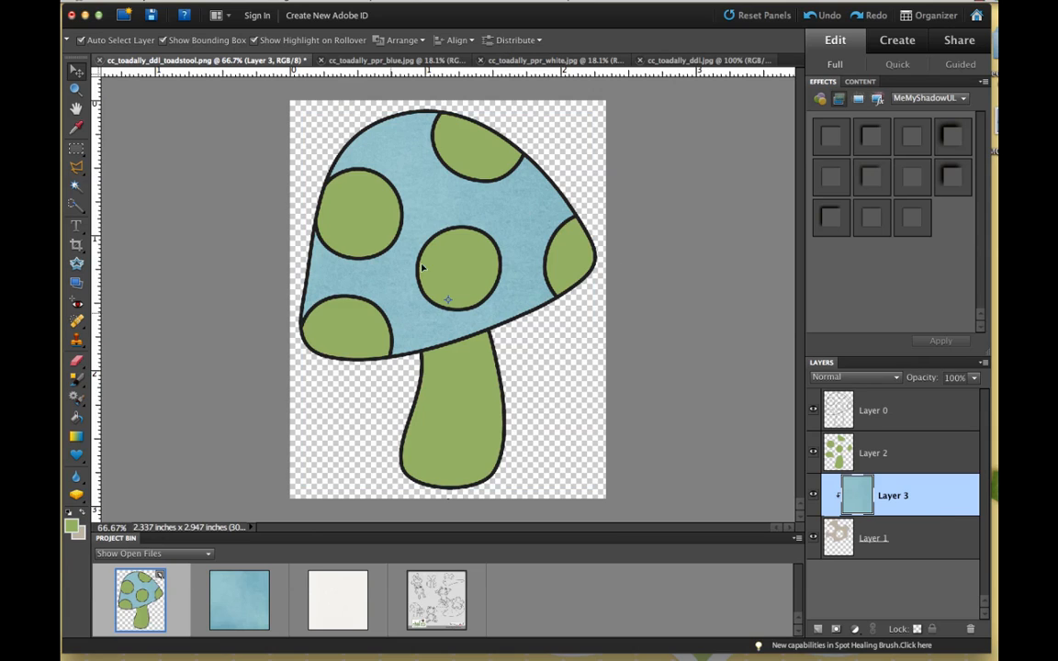
Copy the cc_toadally_ppr_white.jpg paper into the toadstool document and clip it to the green spots and stem layer, Layer 2
click(507, 61)
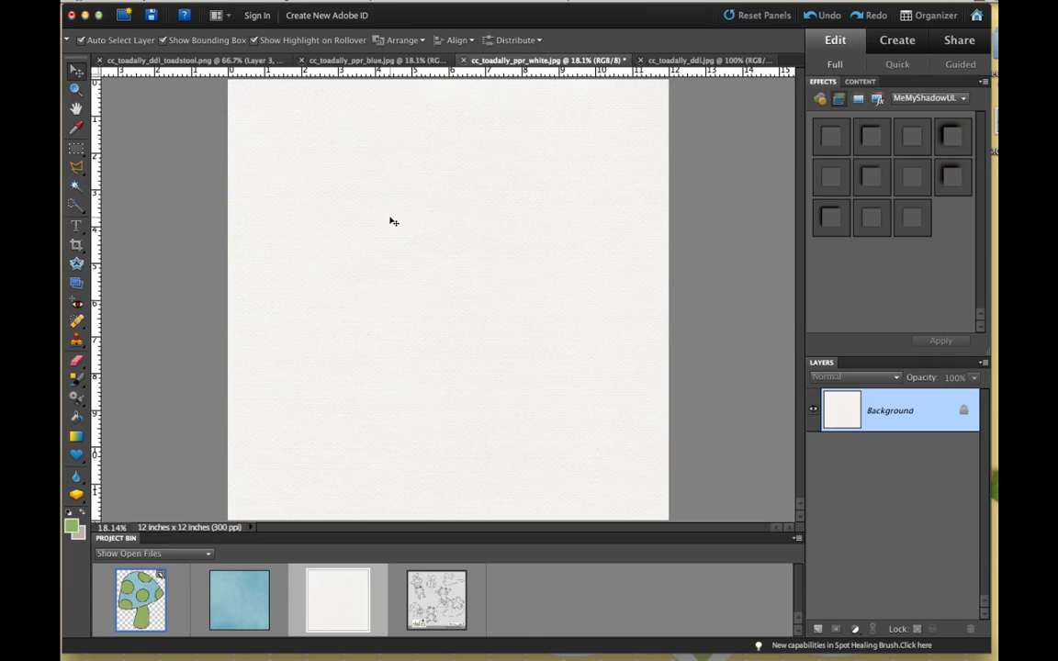
drag(390, 218, 129, 587)
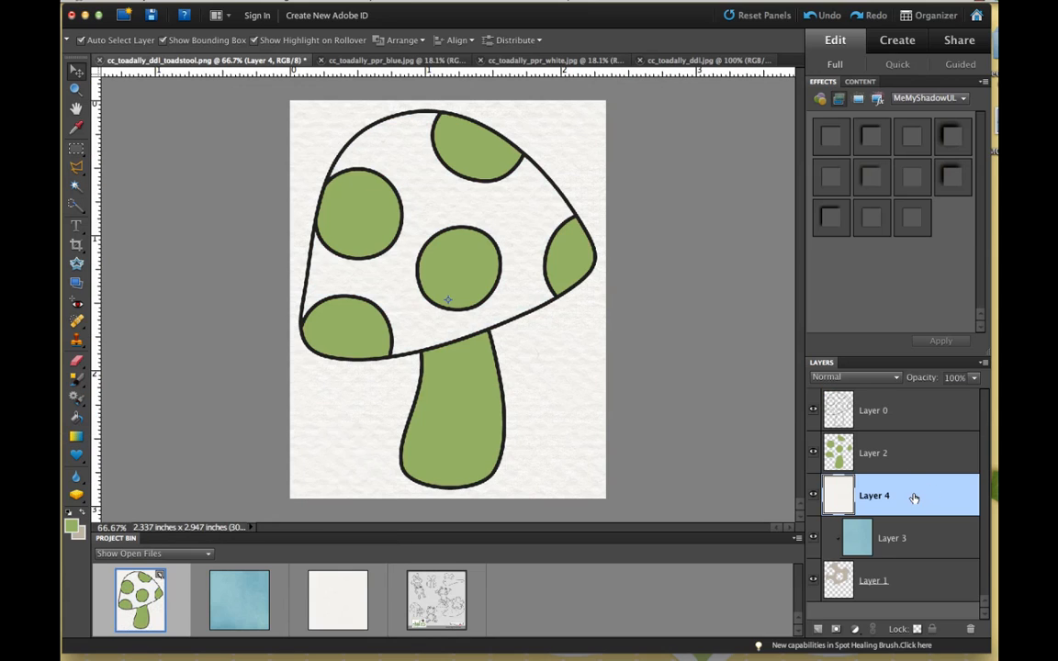
drag(909, 497, 905, 431)
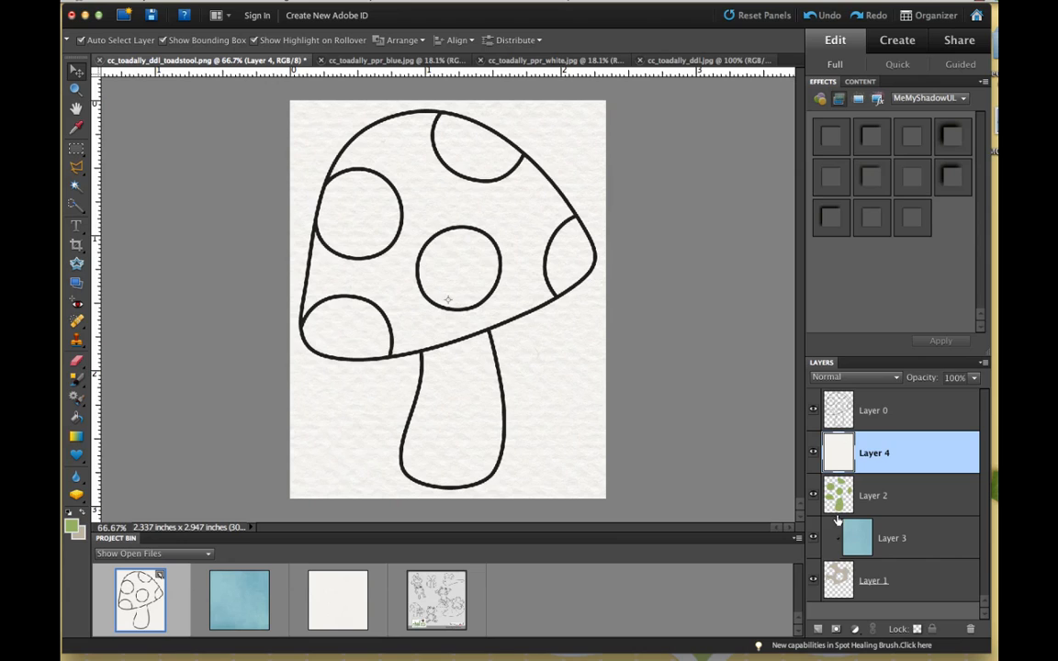
alt+click(934, 472)
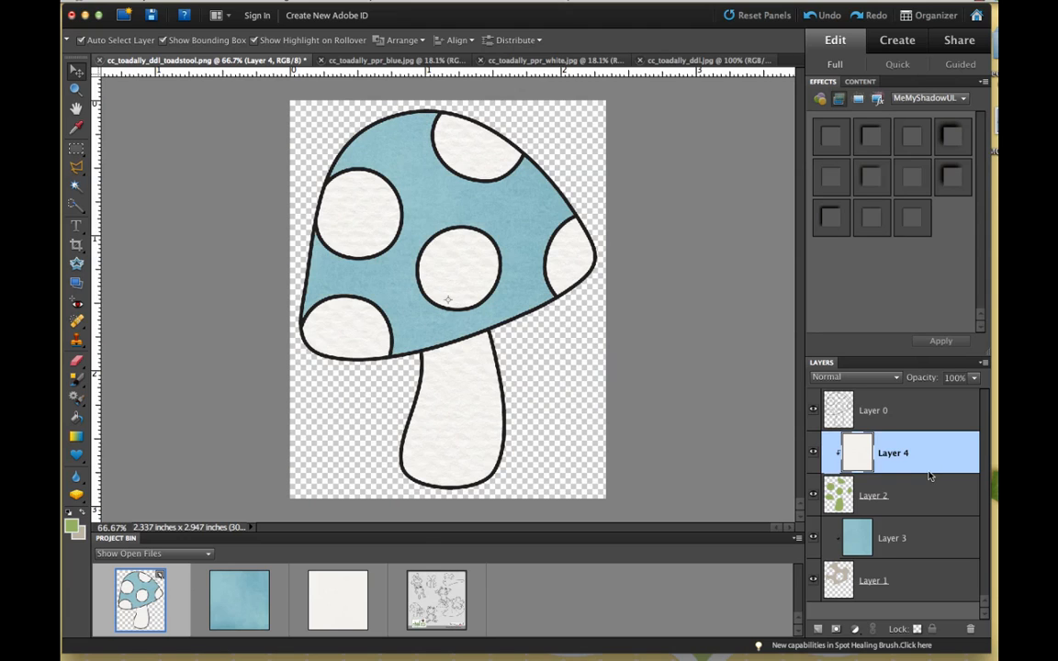